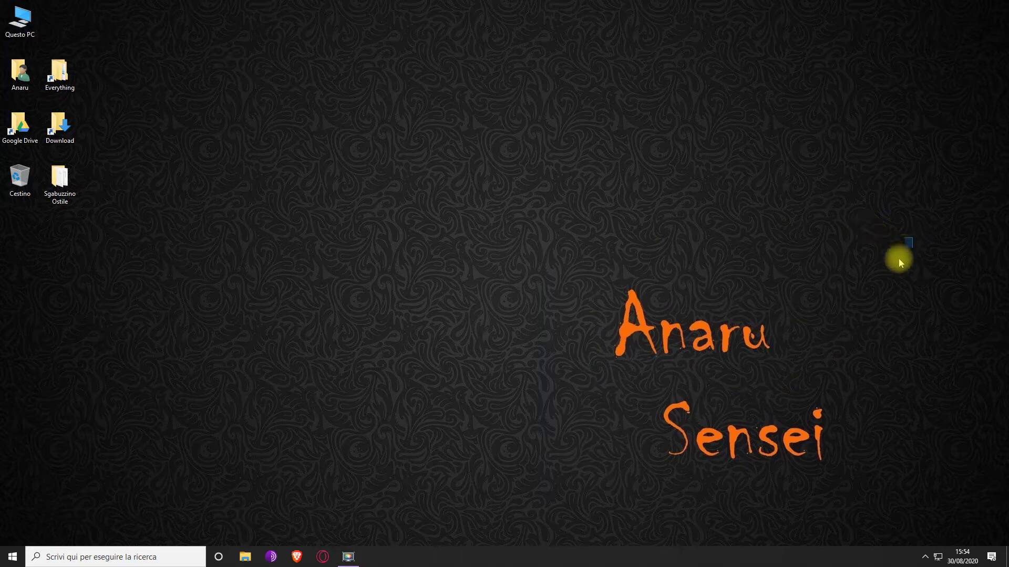
Make a series of drags across the screen
left_click_drag(567, 254, 573, 510)
left_click_drag(607, 381, 898, 490)
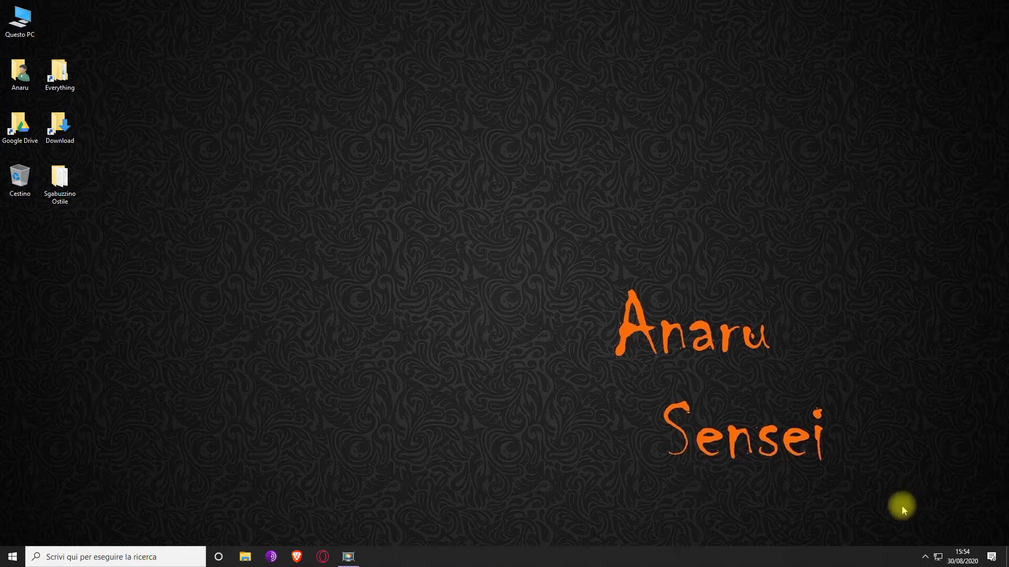
left_click_drag(575, 279, 547, 241)
left_click_drag(886, 248, 568, 522)
left_click_drag(535, 467, 916, 220)
left_click_drag(546, 246, 884, 462)
left_click_drag(894, 262, 576, 486)
left_click_drag(824, 391, 562, 247)
left_click_drag(563, 247, 588, 512)
left_click_drag(655, 451, 915, 378)
left_click_drag(626, 378, 929, 484)
left_click_drag(858, 385, 623, 497)
Open Network & Internet settings from the tray, then visit and close Control Panel's Rete e Internet
left_click(940, 556)
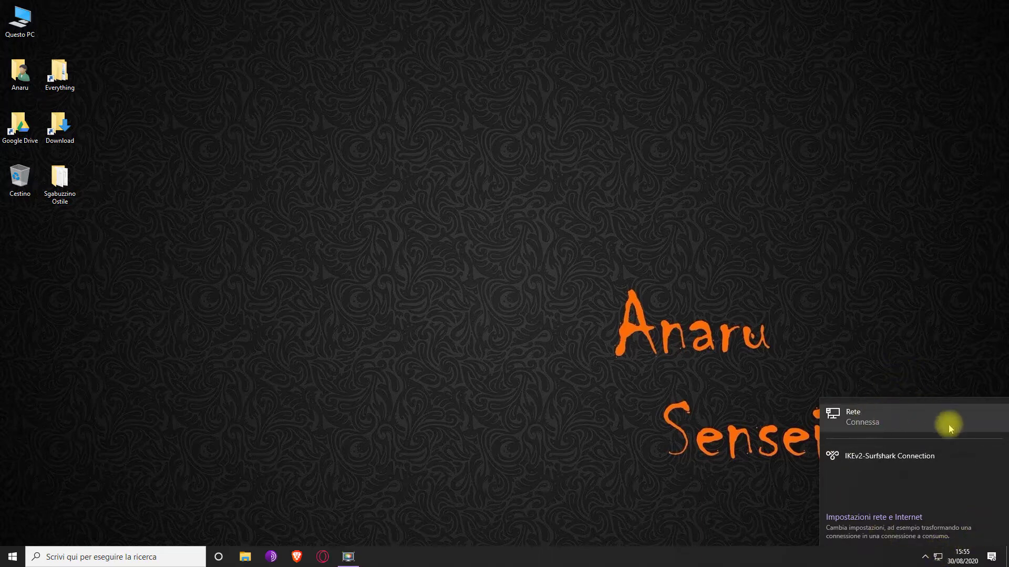
left_click(890, 524)
key("super")
scroll(259, 417, "down", 3)
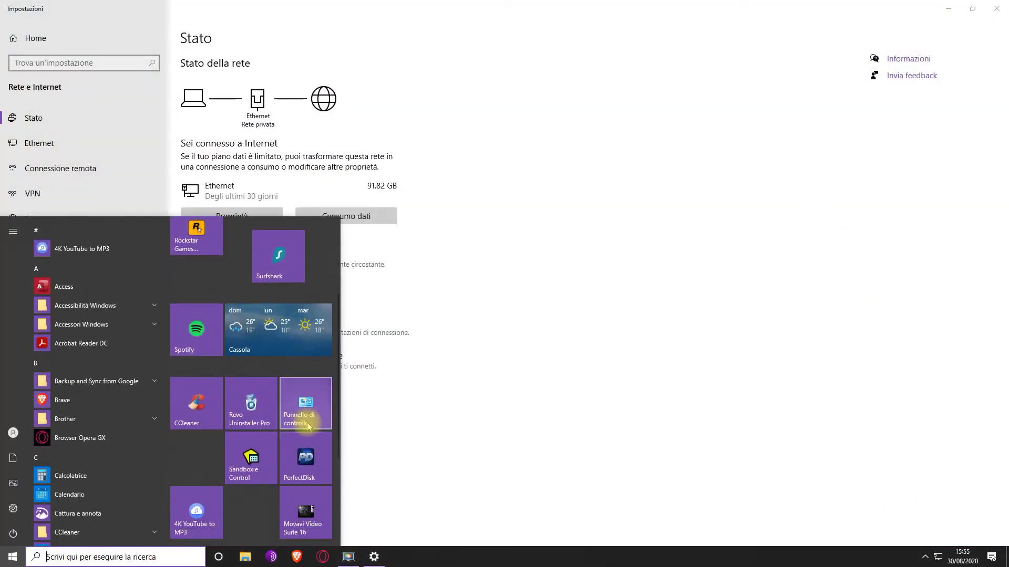
left_click(308, 423)
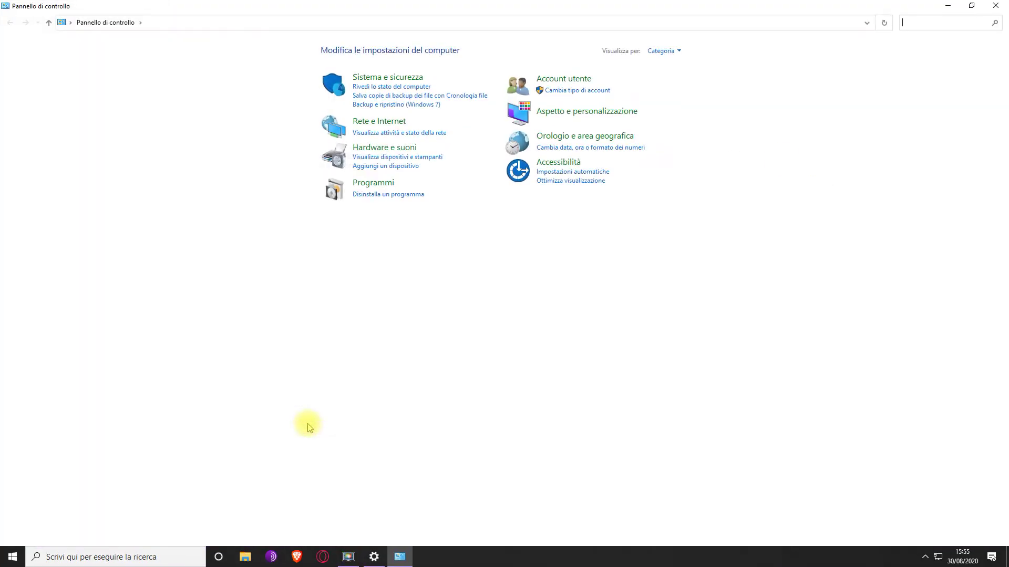
left_click(386, 123)
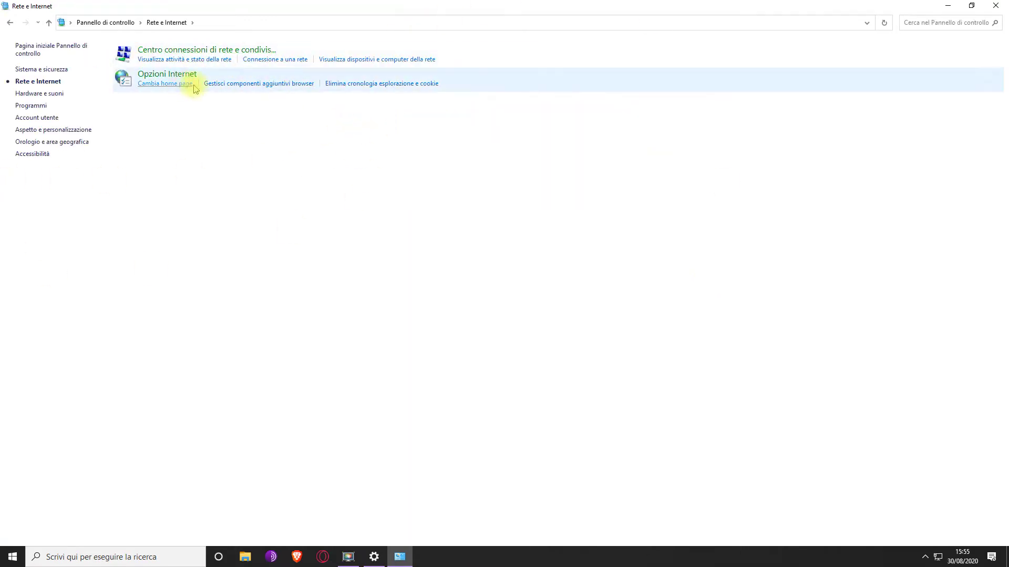
left_click(996, 5)
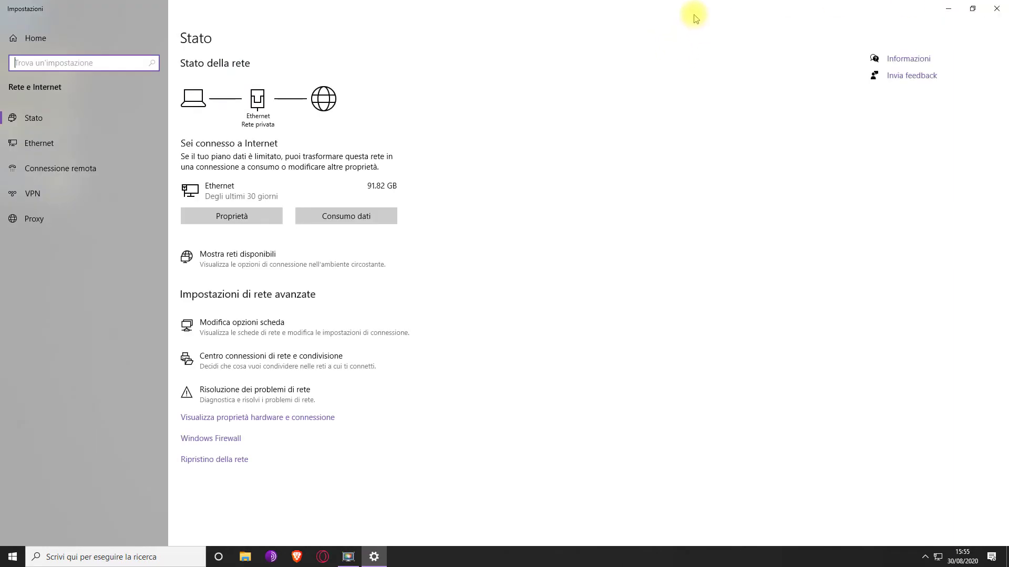
From Modifica opzioni scheda, open the Ethernet adapter's Proprietà and centre the dialog on screen
left_click(266, 335)
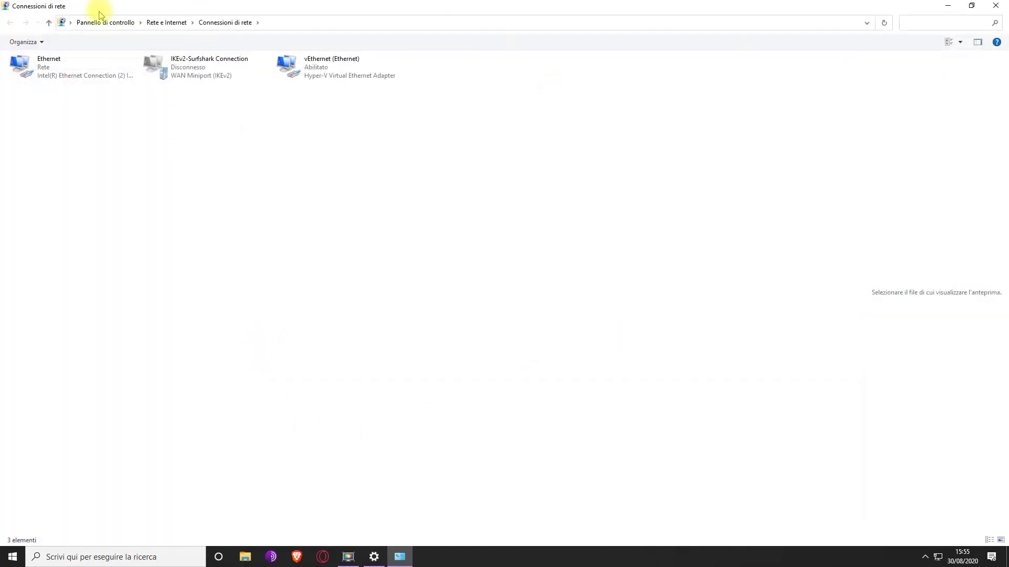
left_click(48, 73)
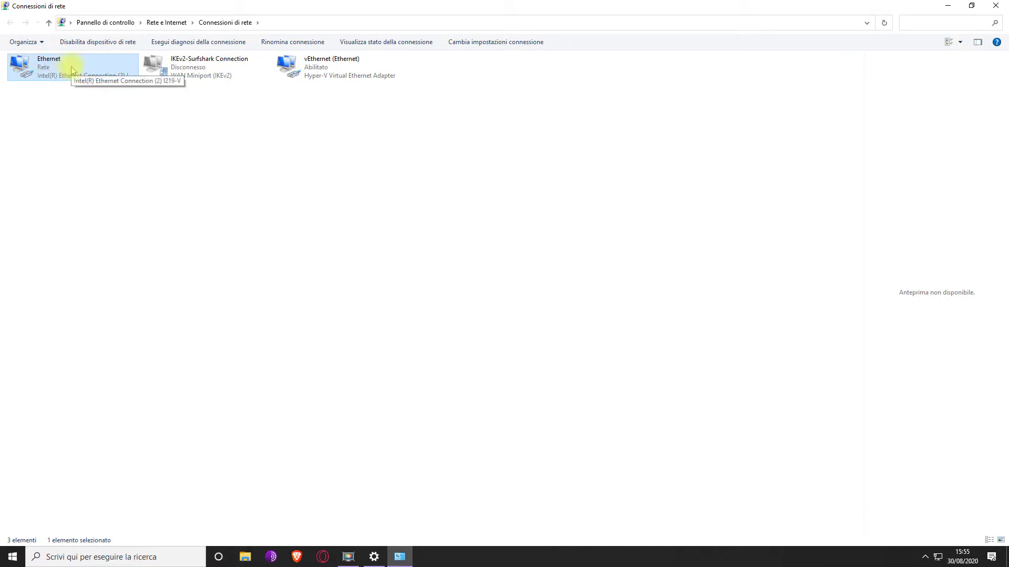
left_click_drag(436, 149, 189, 38)
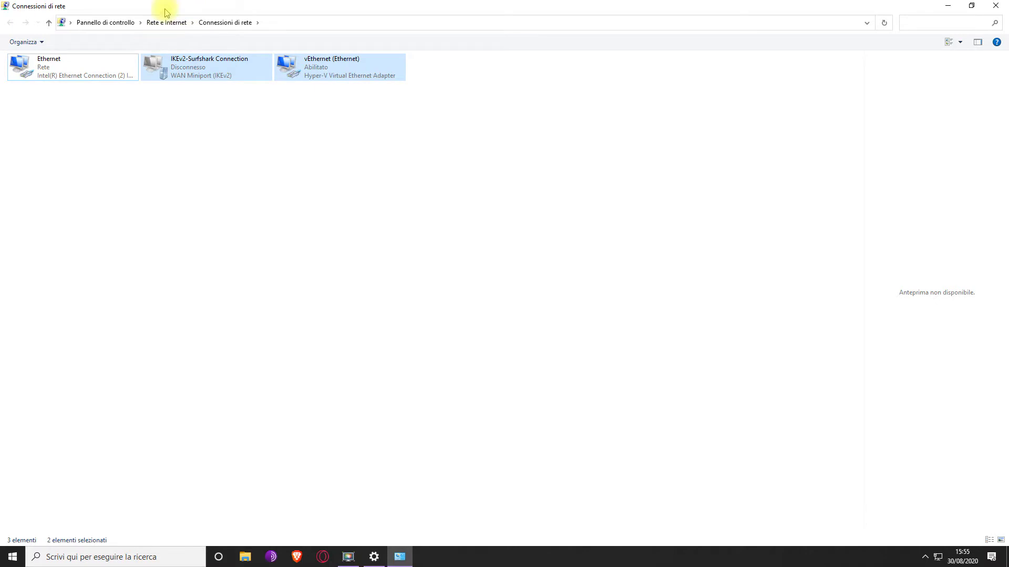
left_click(194, 108)
right_click(51, 63)
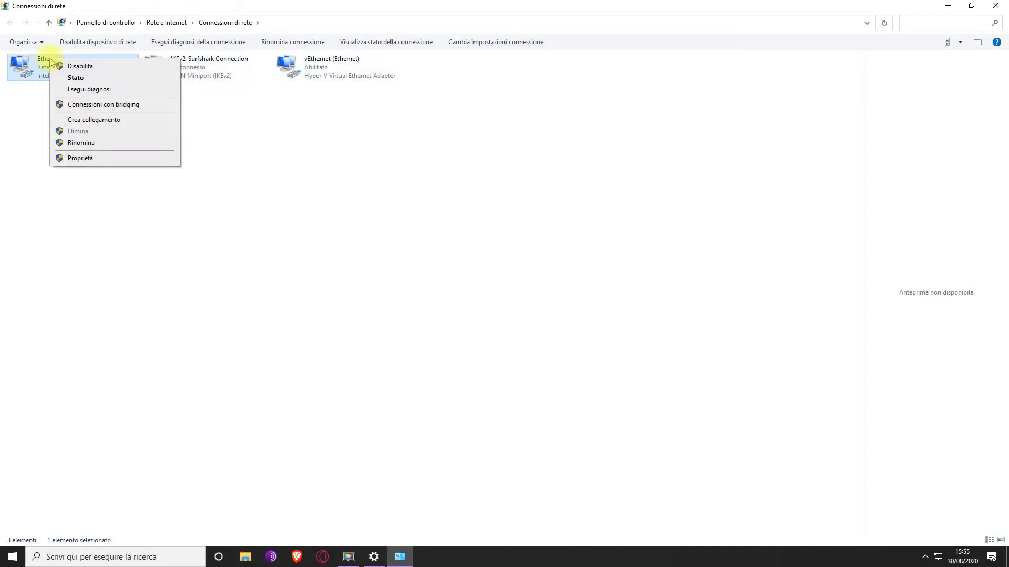
left_click(101, 163)
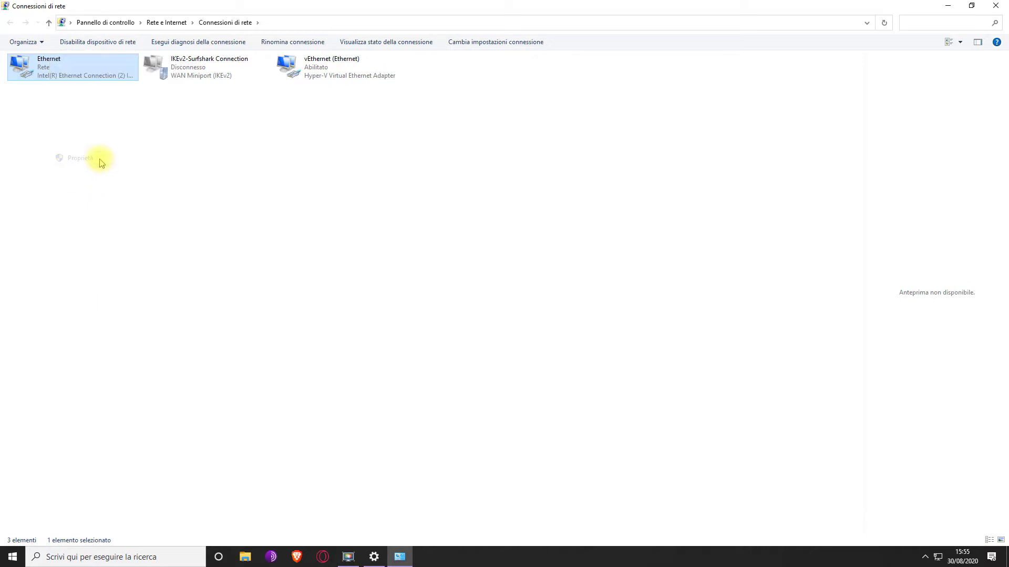
left_click_drag(89, 52, 369, 182)
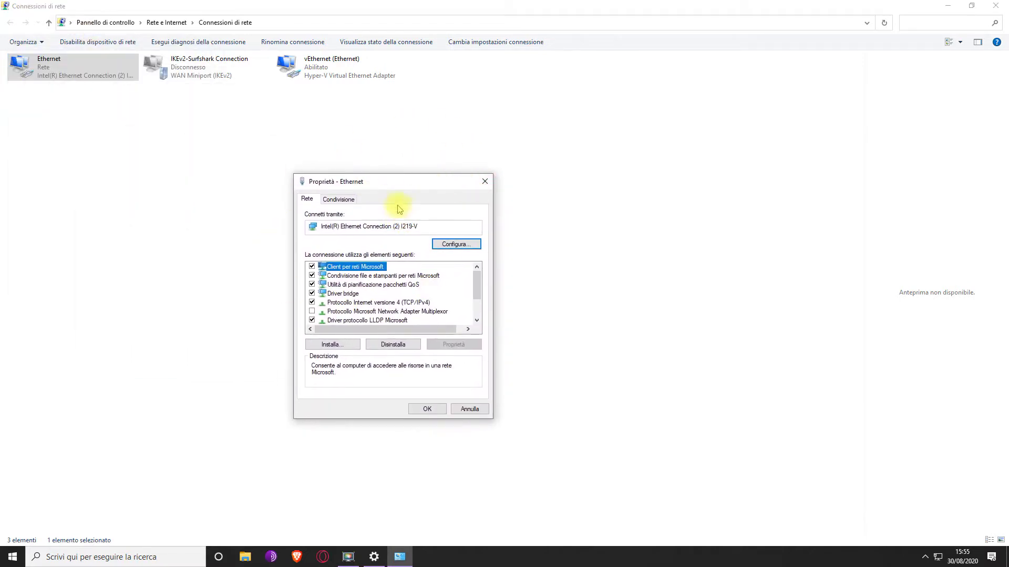
Open the Ethernet TCP/IPv4 properties to reveal DNS servers 1.1.1.1 and 1.0.0.1
left_click(357, 303)
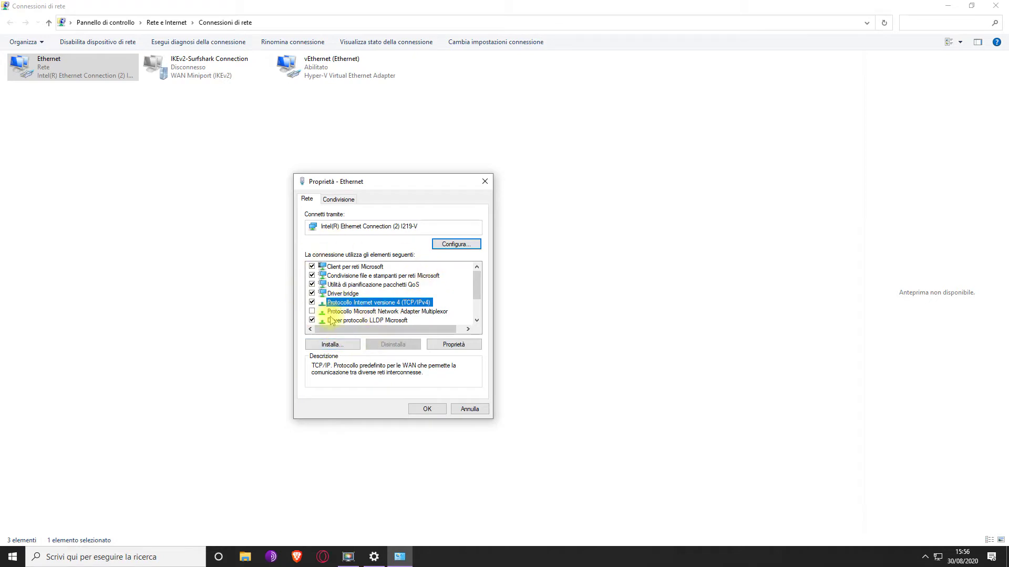
left_click(354, 294)
left_click(354, 302)
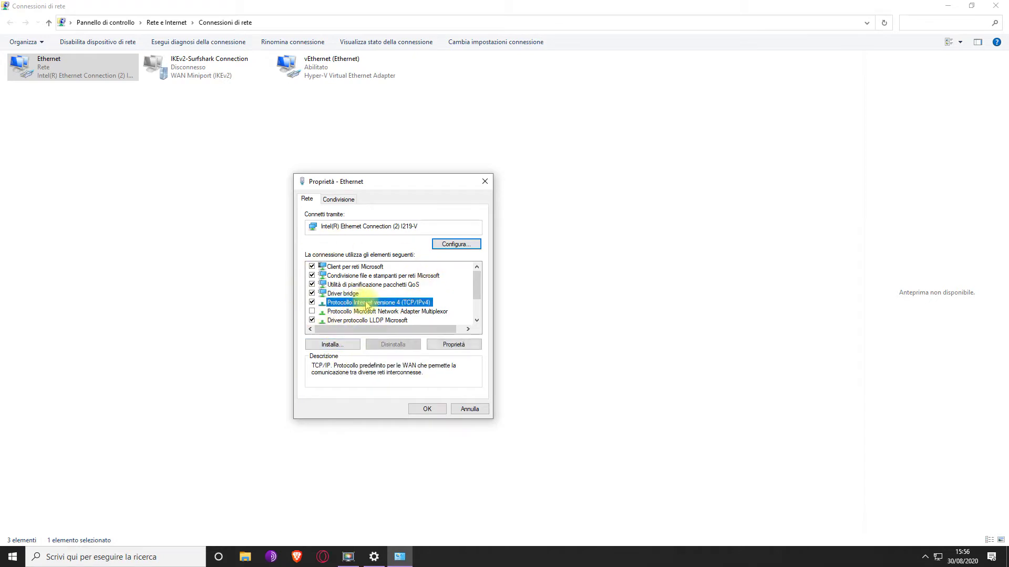
left_click(452, 344)
left_click_drag(394, 226, 550, 212)
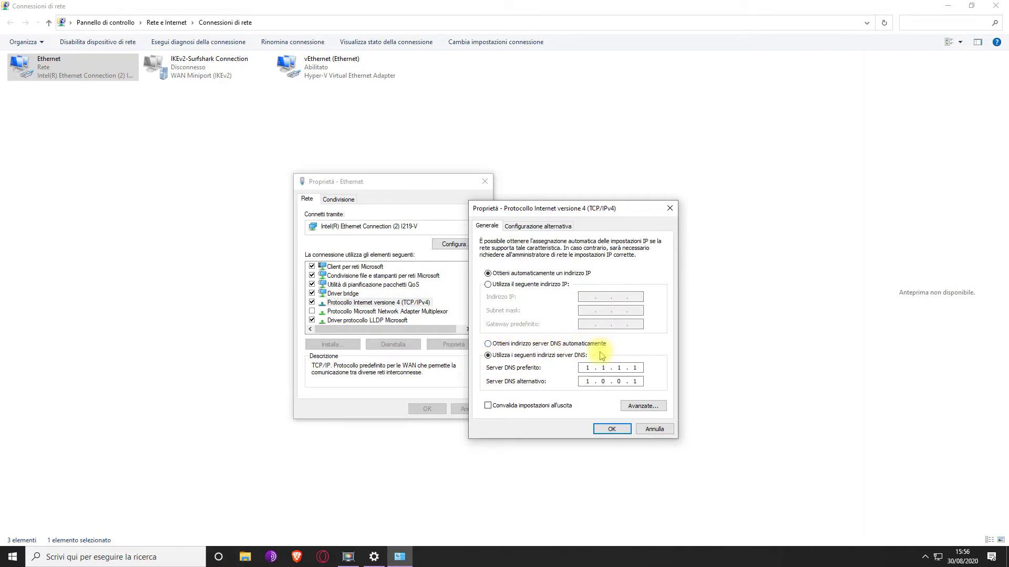
Close the IPv4 and Ethernet properties without saving, then close Network Connections and Settings
left_click(488, 355)
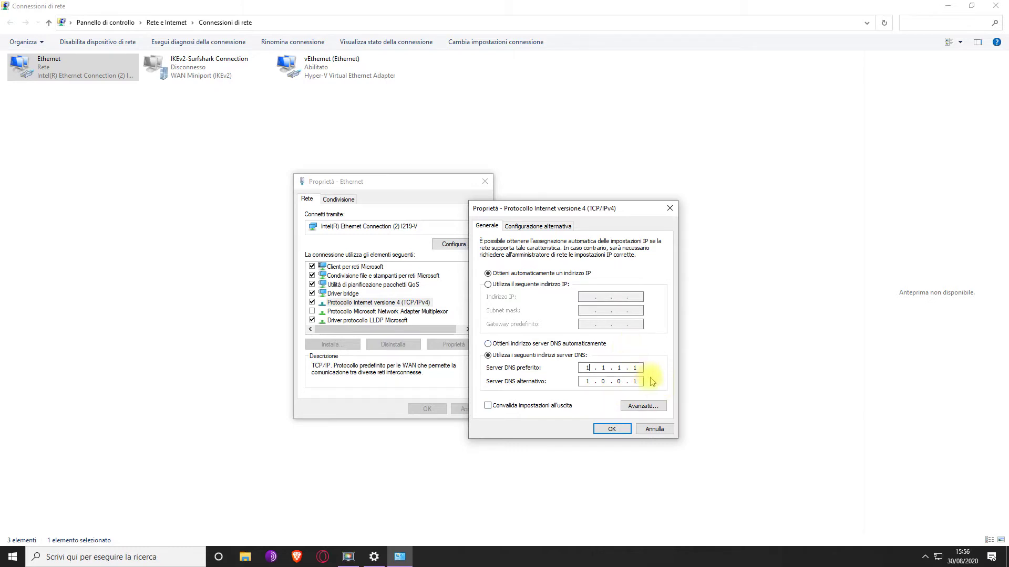
left_click(668, 430)
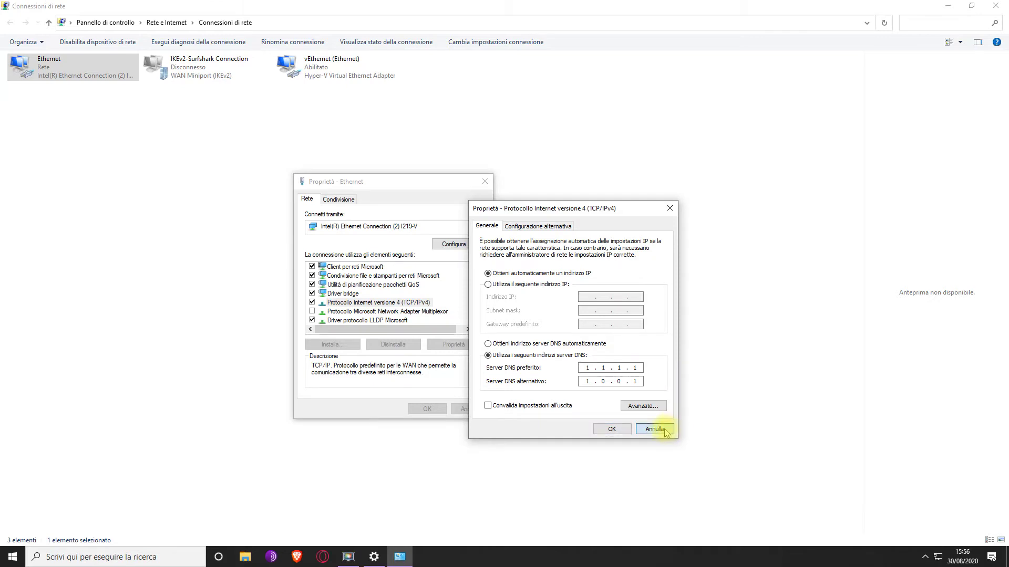
left_click(655, 429)
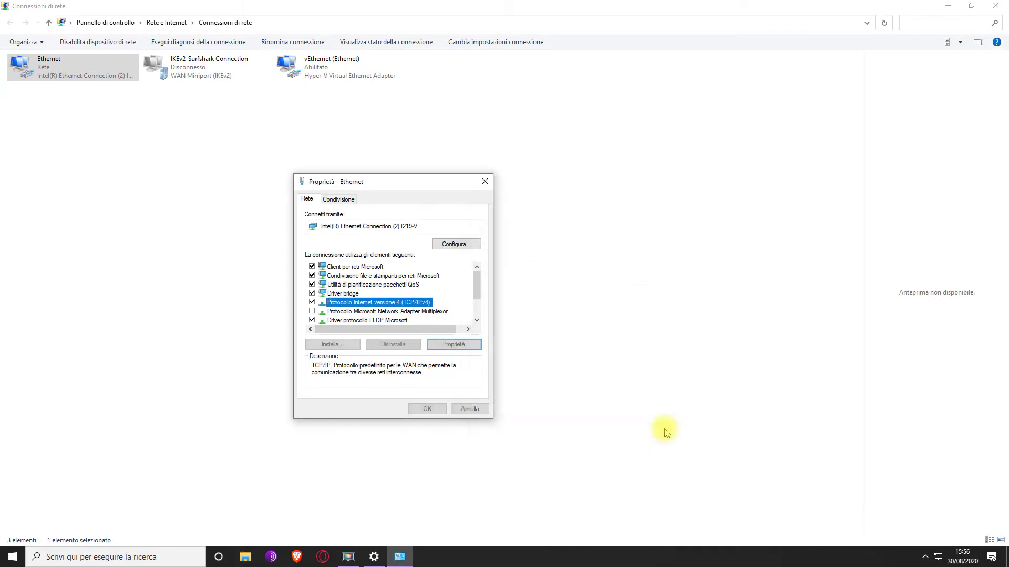
left_click(484, 415)
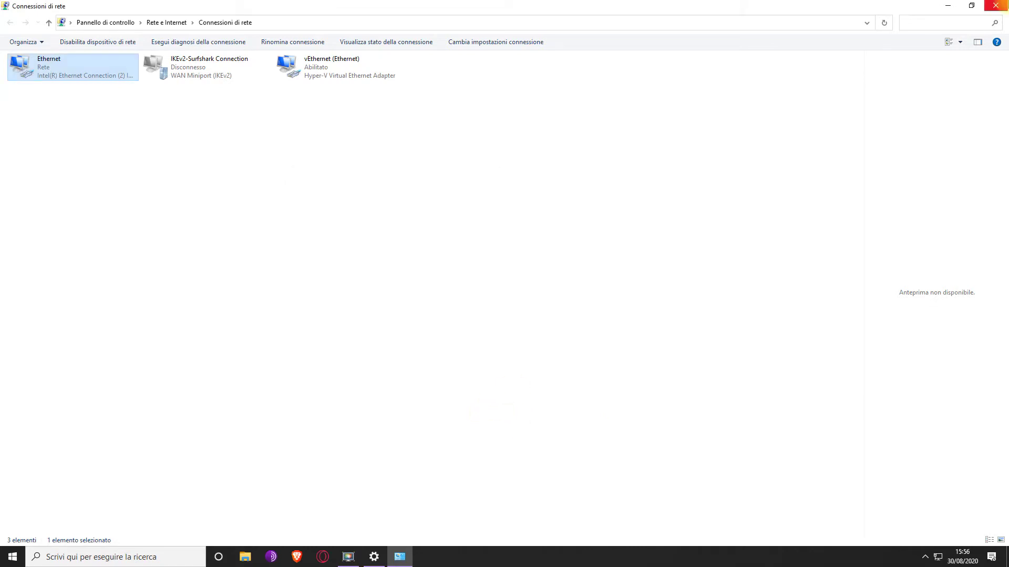
left_click(996, 5)
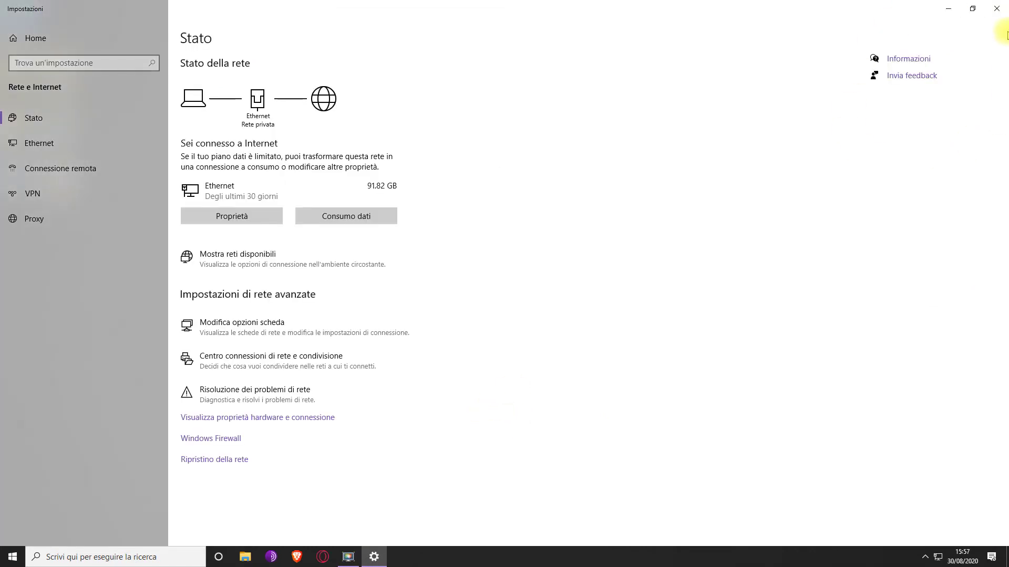
left_click(996, 9)
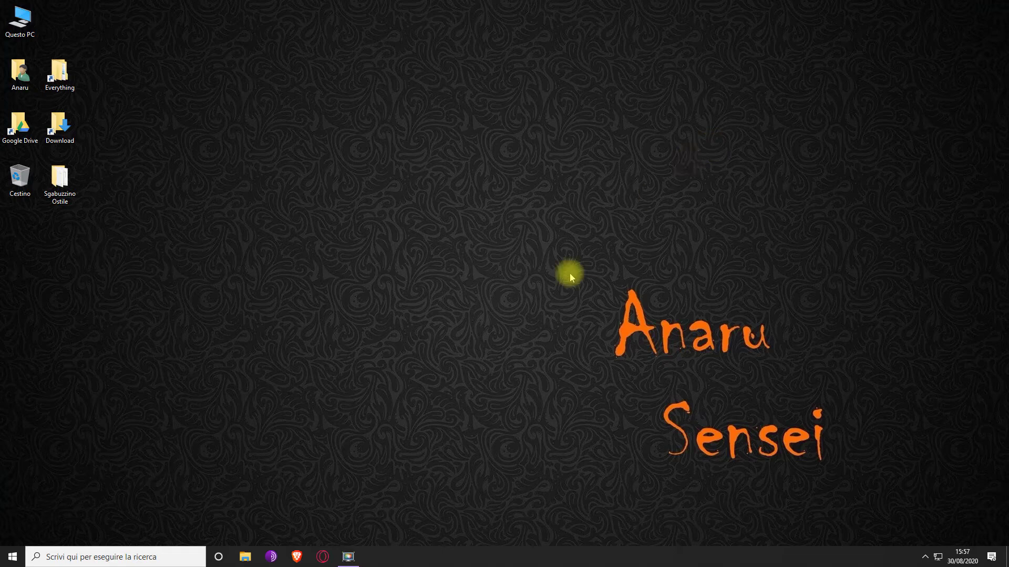
Launch Opera GX and go to the router address 192.168.1.1
left_click(316, 561)
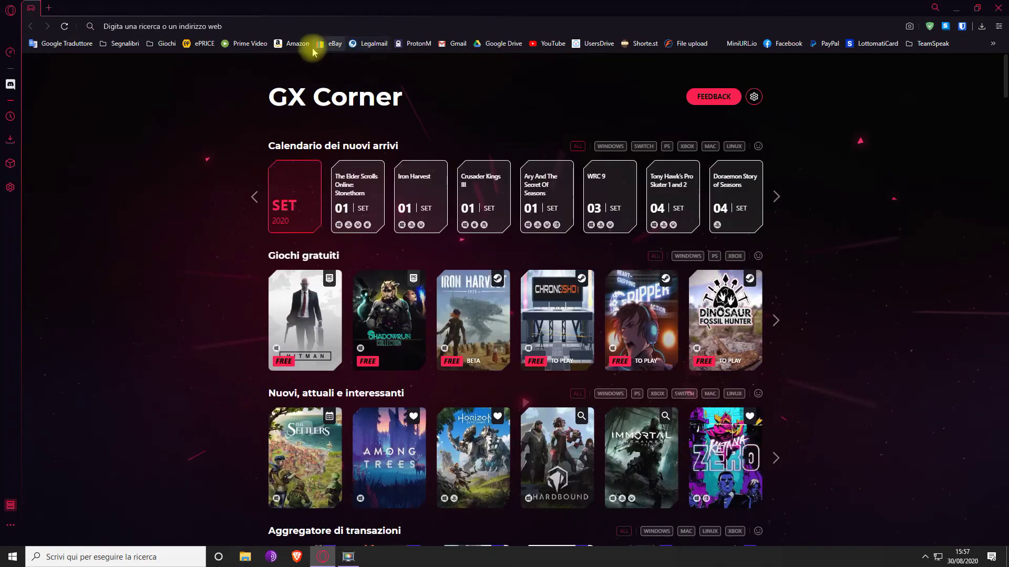
left_click(211, 26)
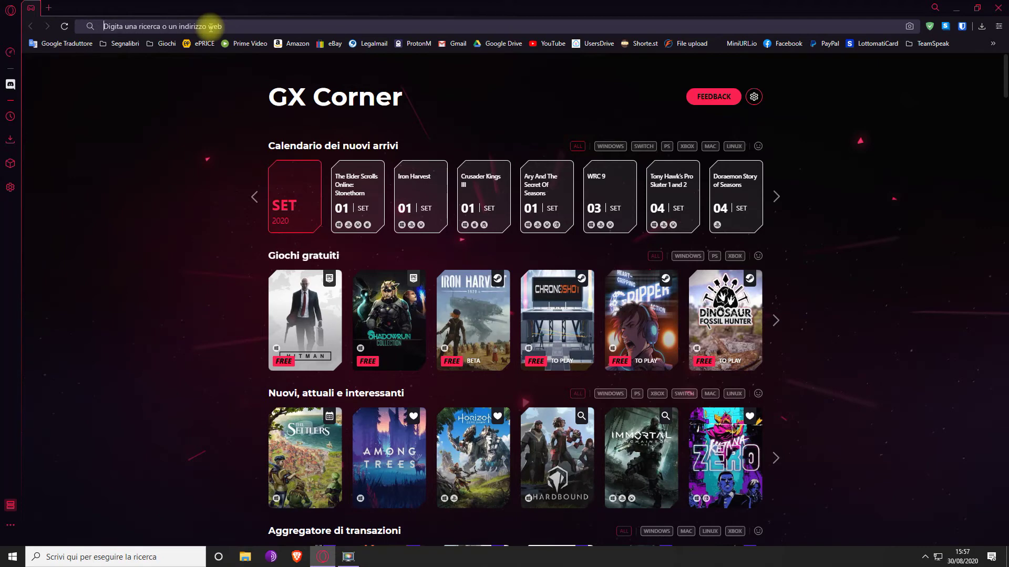
type("192.168.1.1")
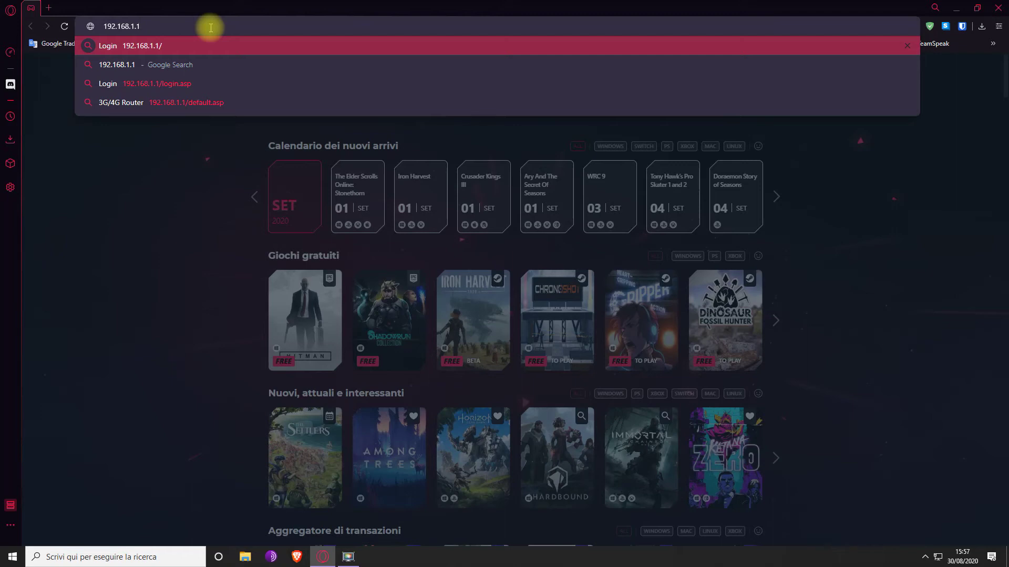
key("Return")
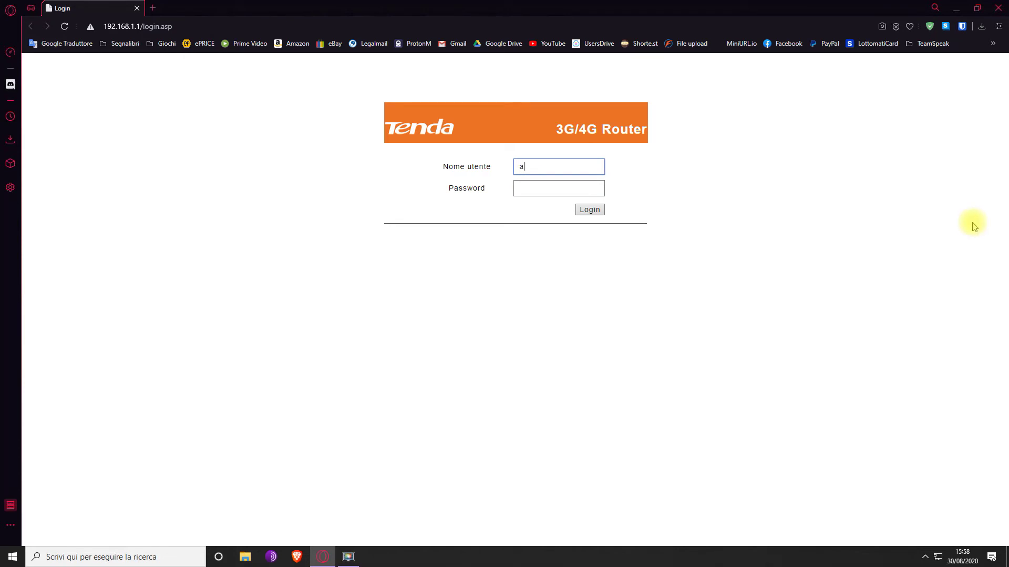
Enter the administrator password and submit the Tenda router login
key("Tab")
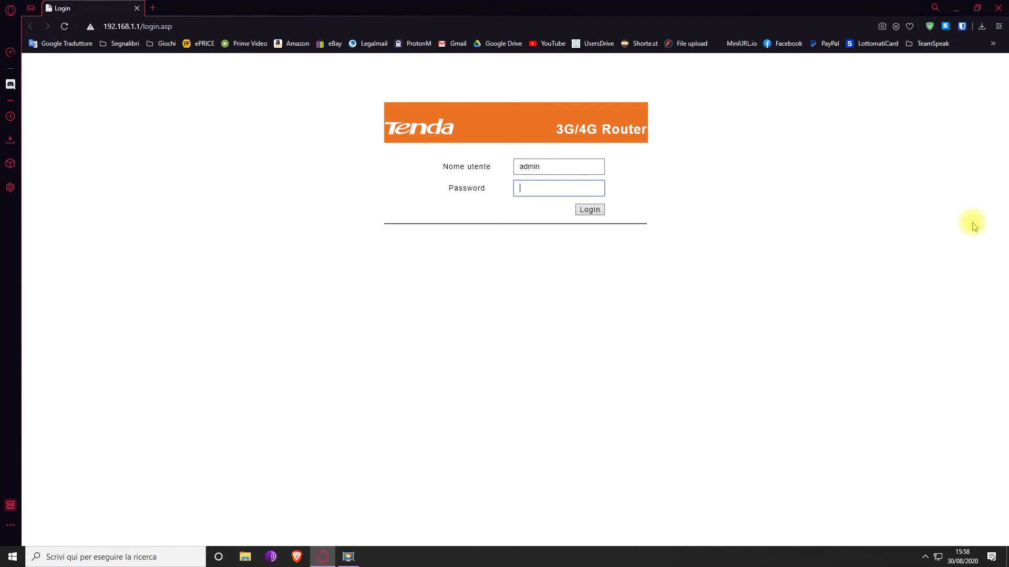
type("admi")
key("Return")
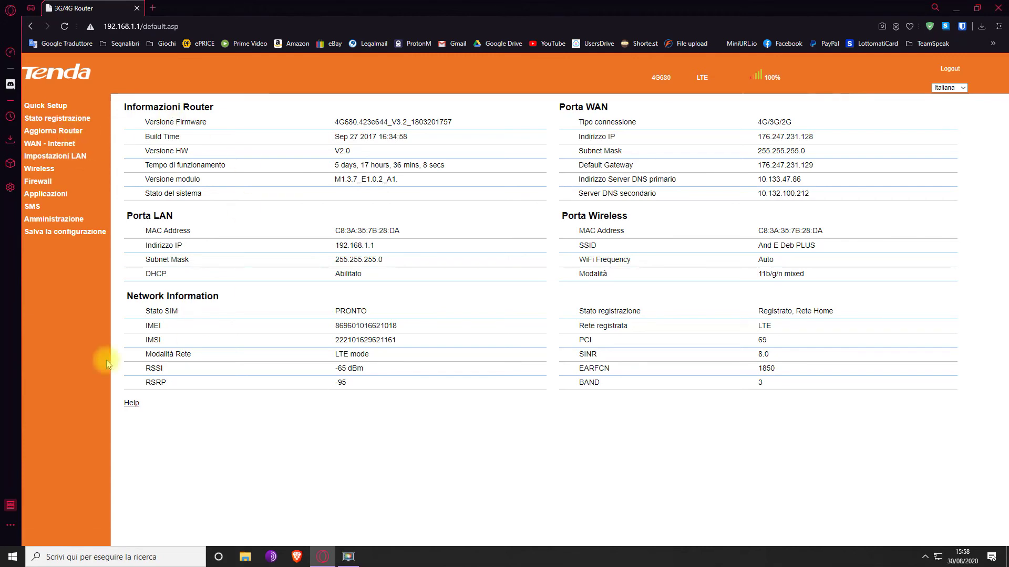
Open Impostazioni LAN and highlight the Server DNS primario and secondario labels
left_click(75, 165)
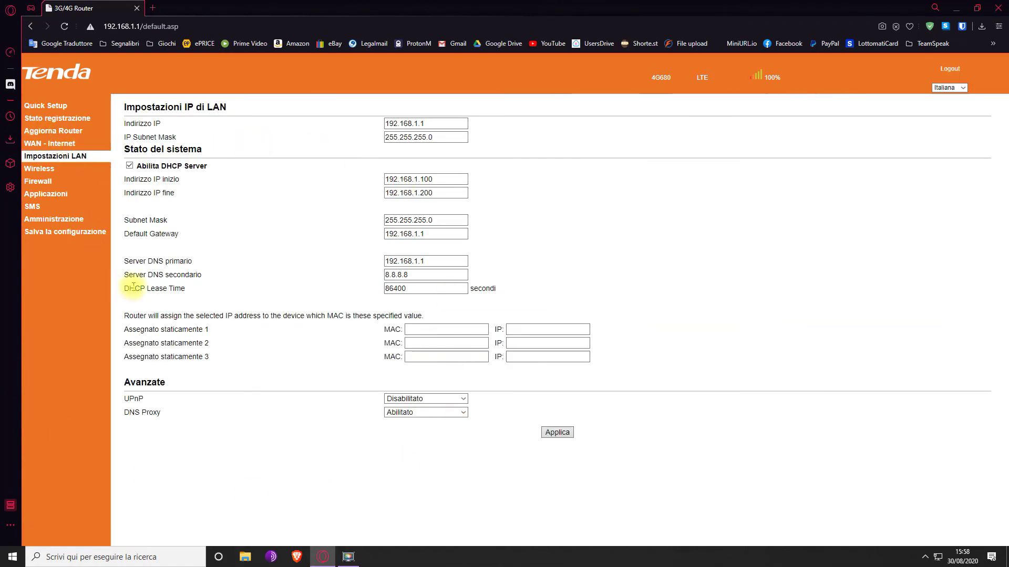
left_click_drag(196, 262, 127, 259)
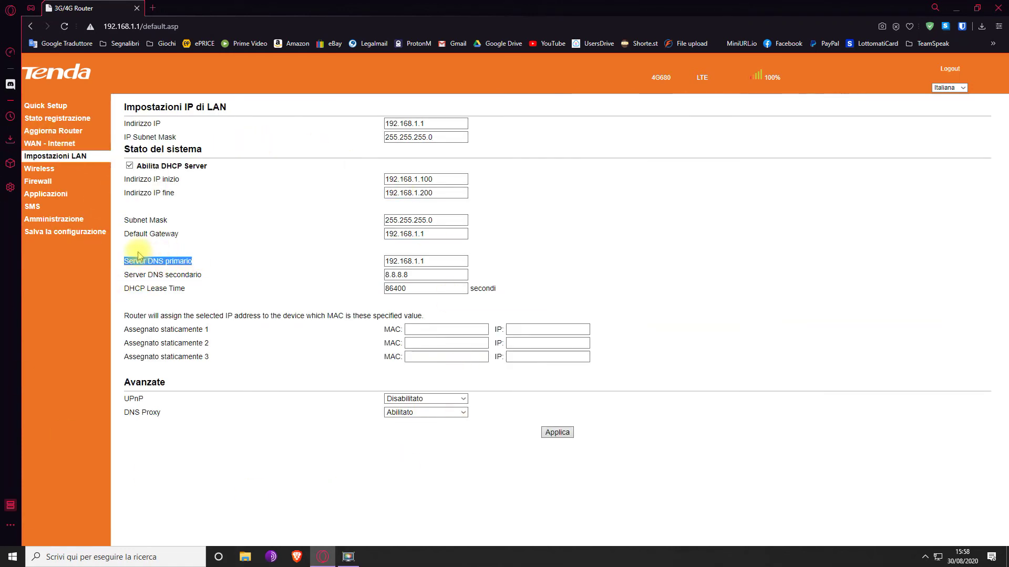
left_click_drag(225, 274, 126, 274)
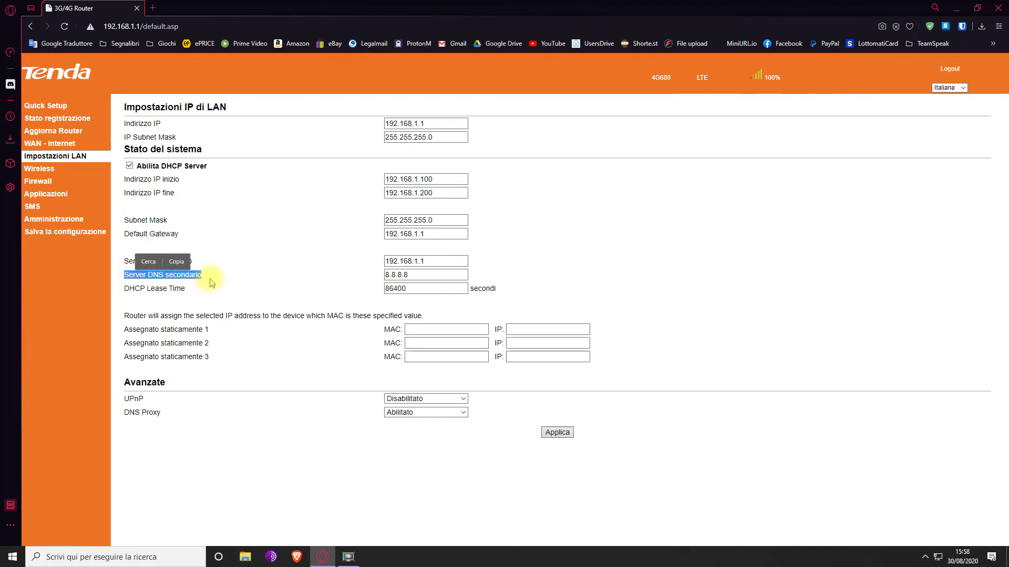
left_click(208, 278)
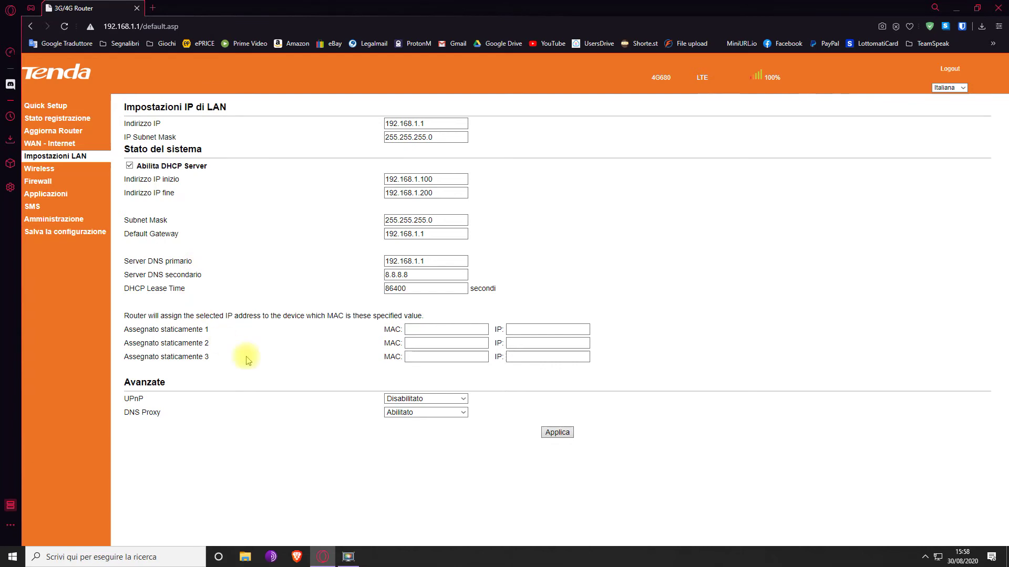
Highlight the DNS values: primary 192.168.1.1 and secondary 8.8.8.8
left_click(444, 263)
left_click_drag(444, 263, 342, 254)
left_click(347, 255)
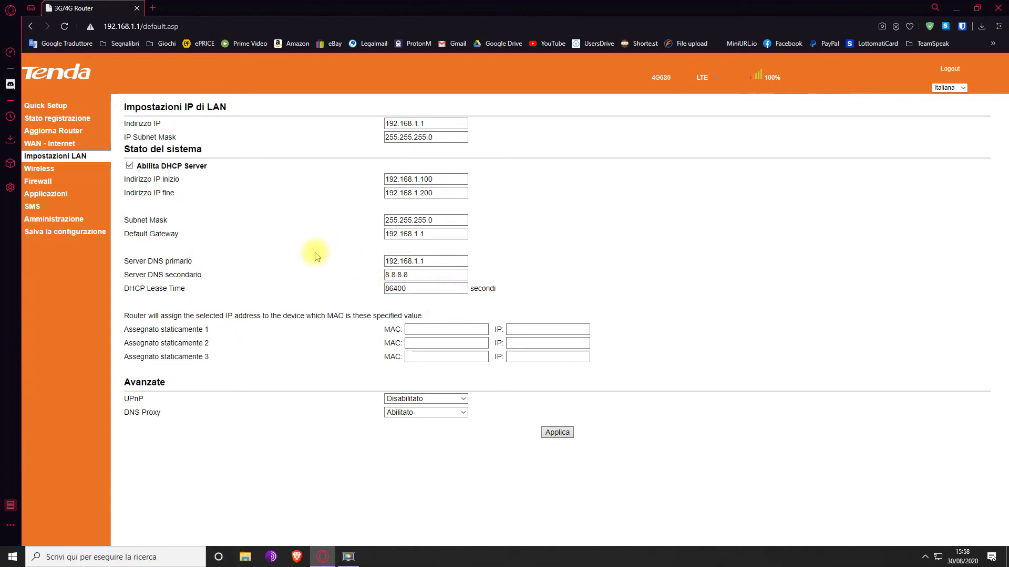
left_click(424, 264)
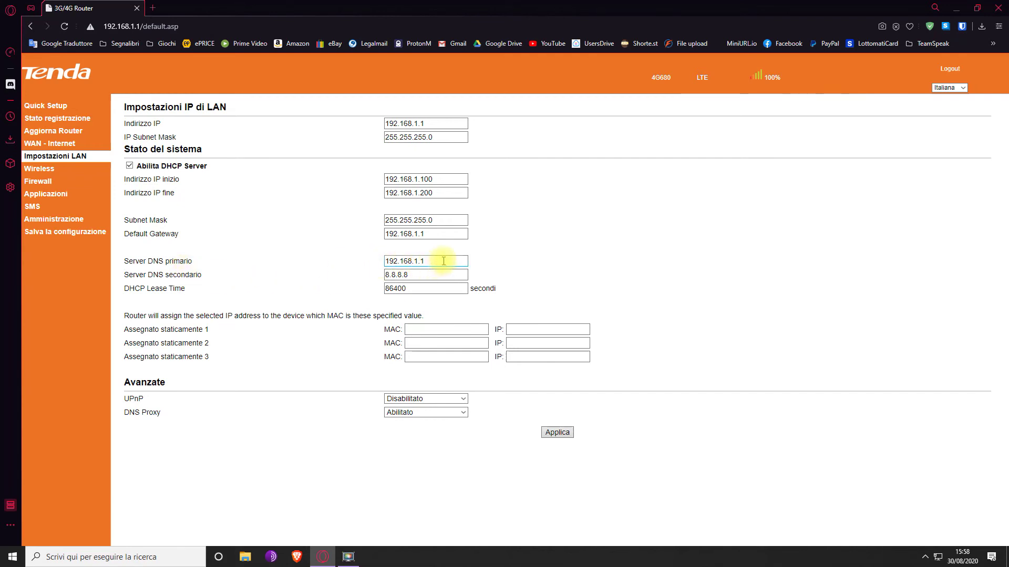
left_click_drag(444, 261, 347, 266)
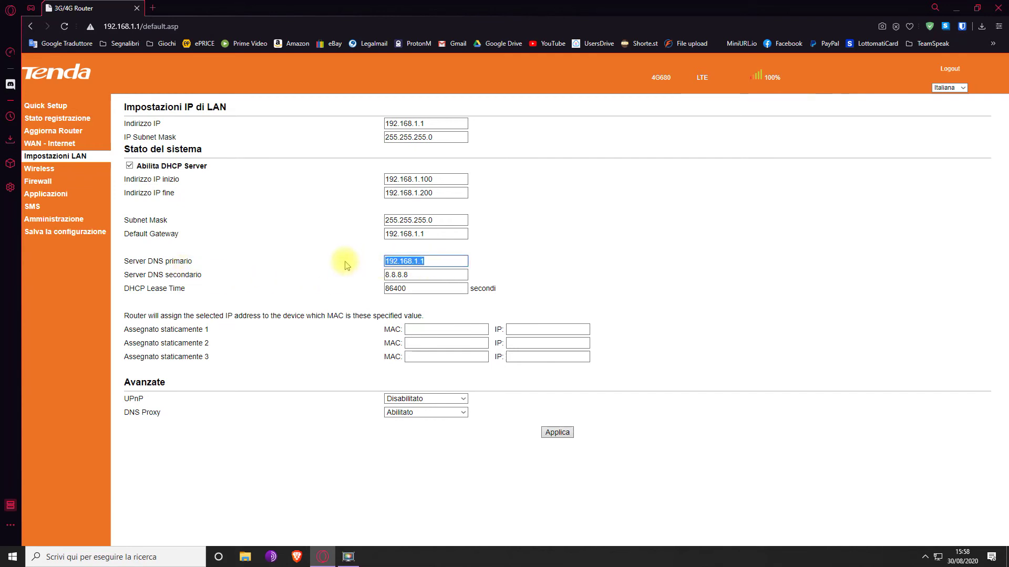
left_click(346, 266)
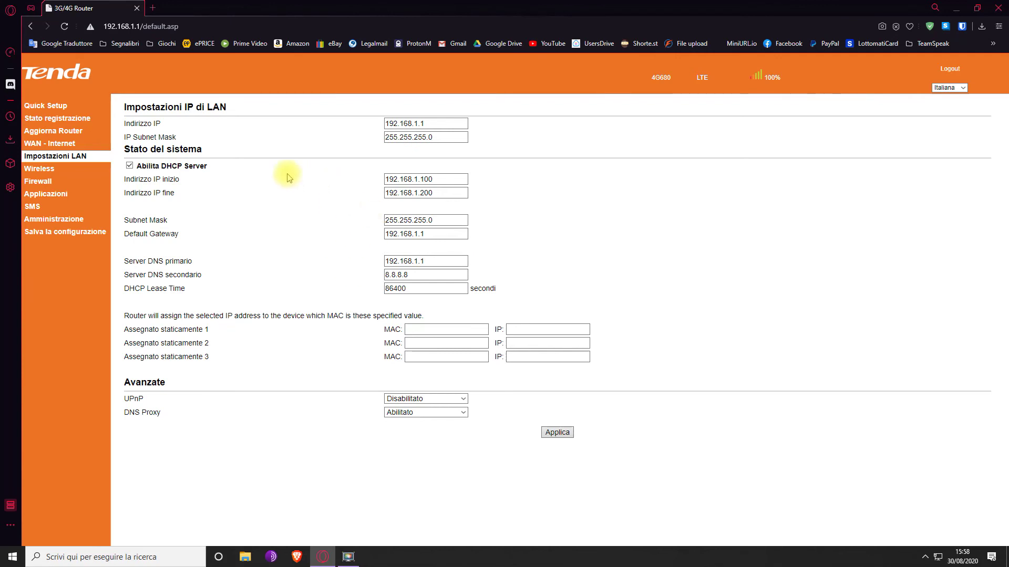
left_click(424, 279)
left_click_drag(424, 277, 366, 284)
left_click(366, 283)
Return to the router's Stato registrazione page and close Opera GX
left_click(70, 118)
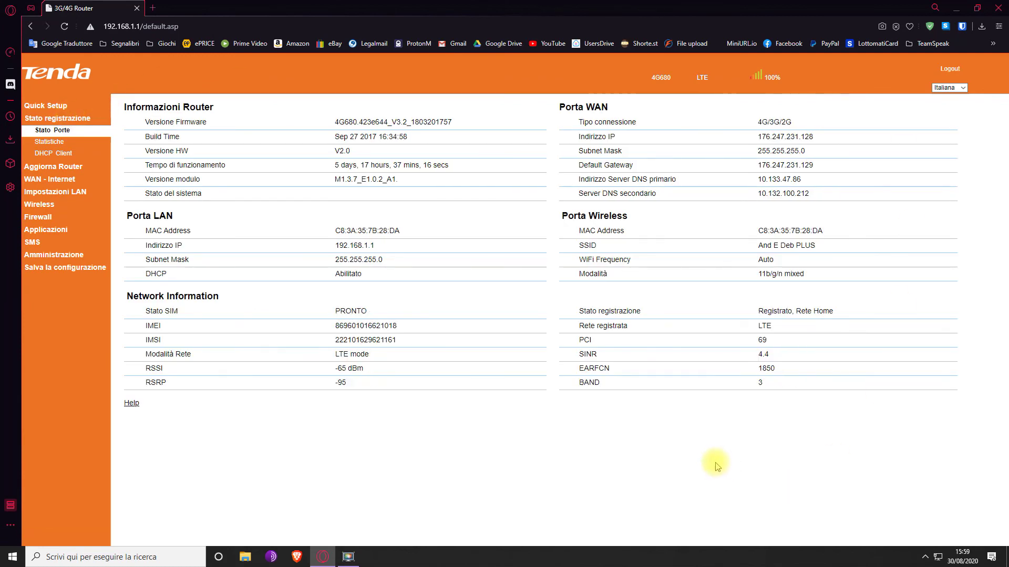
left_click(998, 8)
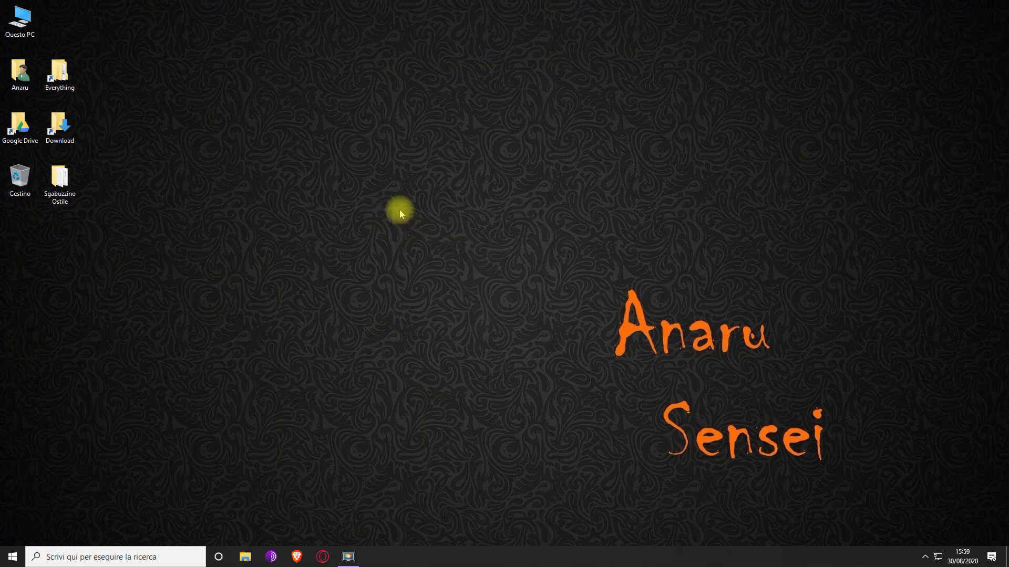
left_click_drag(558, 242, 915, 380)
left_click_drag(629, 375, 525, 237)
left_click_drag(857, 244, 819, 248)
left_click_drag(559, 247, 888, 507)
left_click_drag(837, 467, 573, 227)
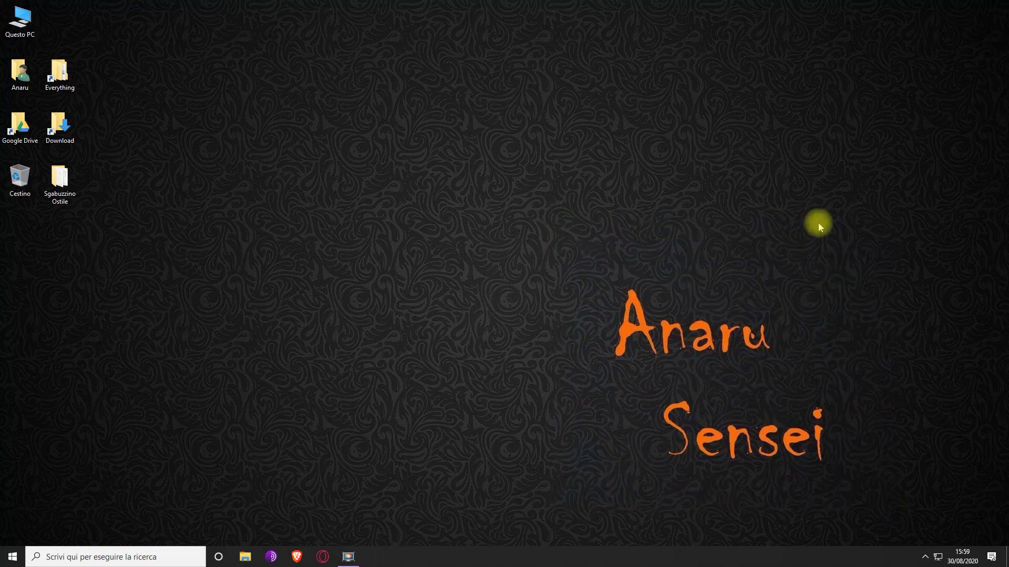
left_click_drag(920, 232, 508, 520)
left_click_drag(507, 520, 894, 227)
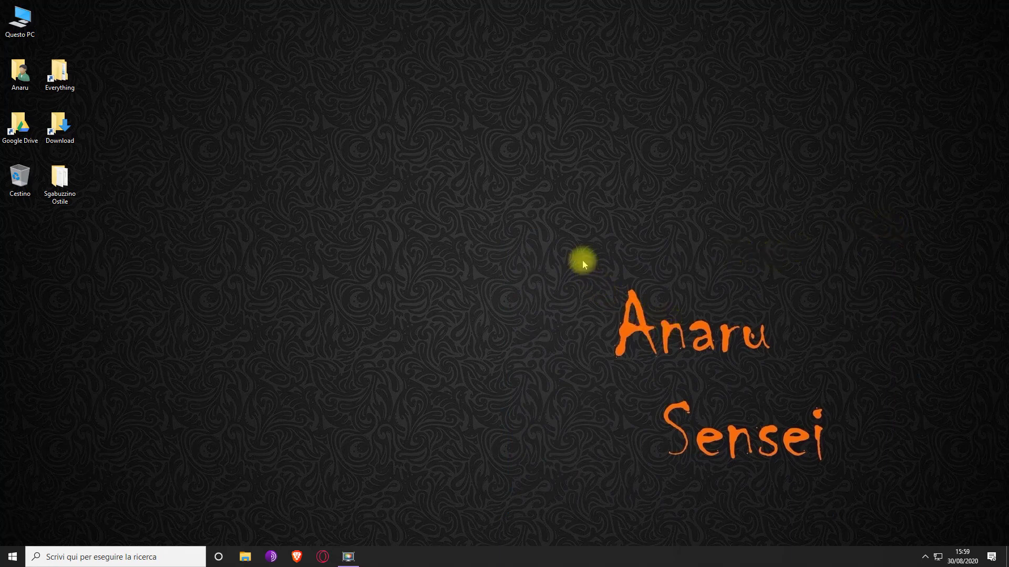
left_click_drag(568, 257, 900, 511)
left_click_drag(900, 511, 520, 234)
left_click_drag(890, 245, 512, 547)
left_click_drag(544, 504, 969, 190)
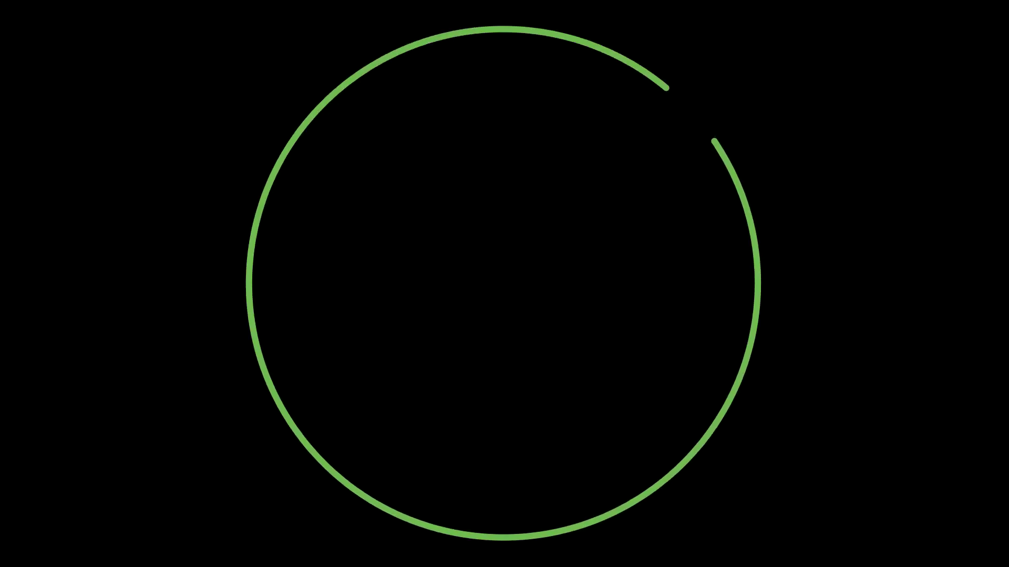